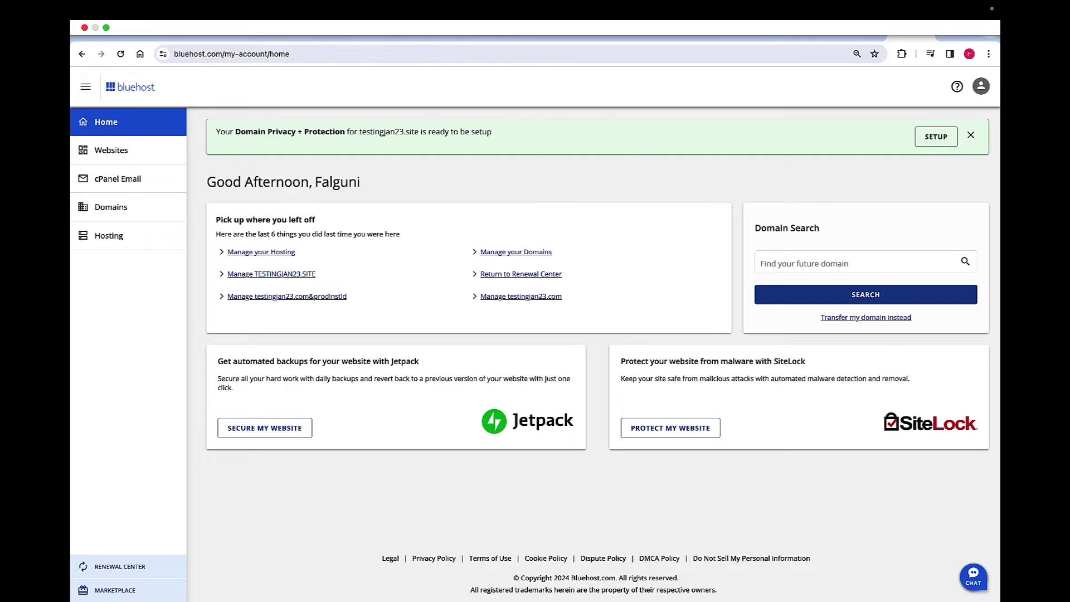
# Step: Go to Websites and open the settings page for the 'hello' site
pyautogui.click(128, 155)
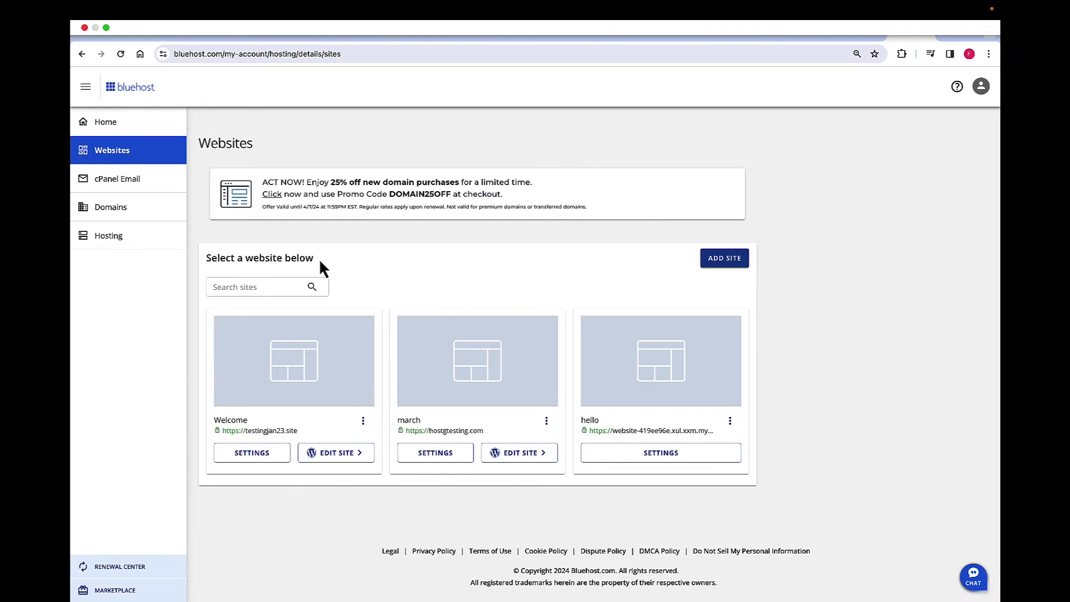
pyautogui.click(653, 456)
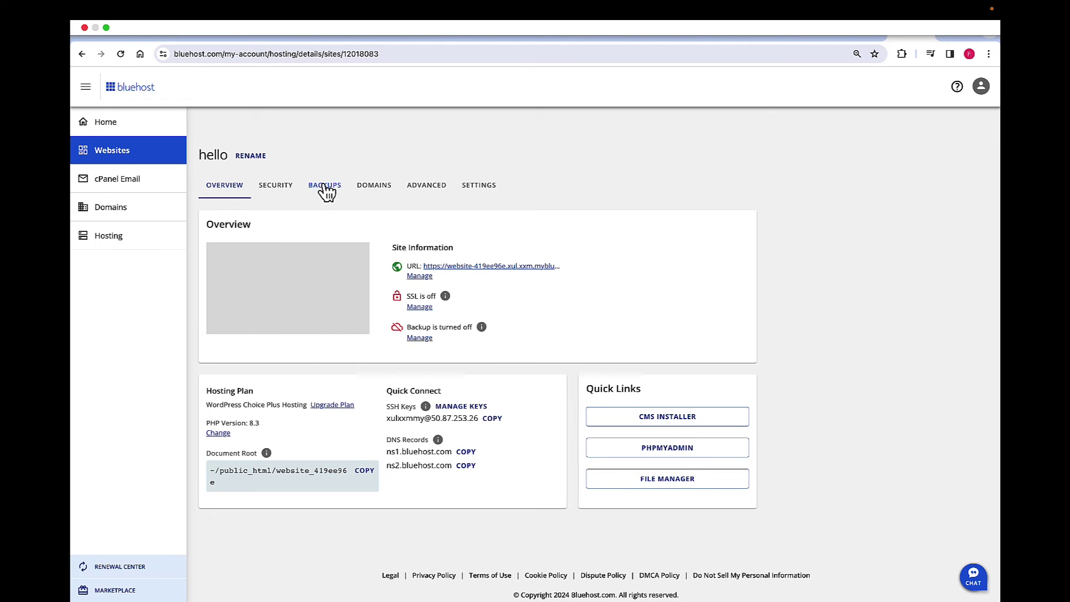
# Step: Show the 'hello' site's Backups tab with CodeGuard and its Redeem Credit option
pyautogui.click(325, 187)
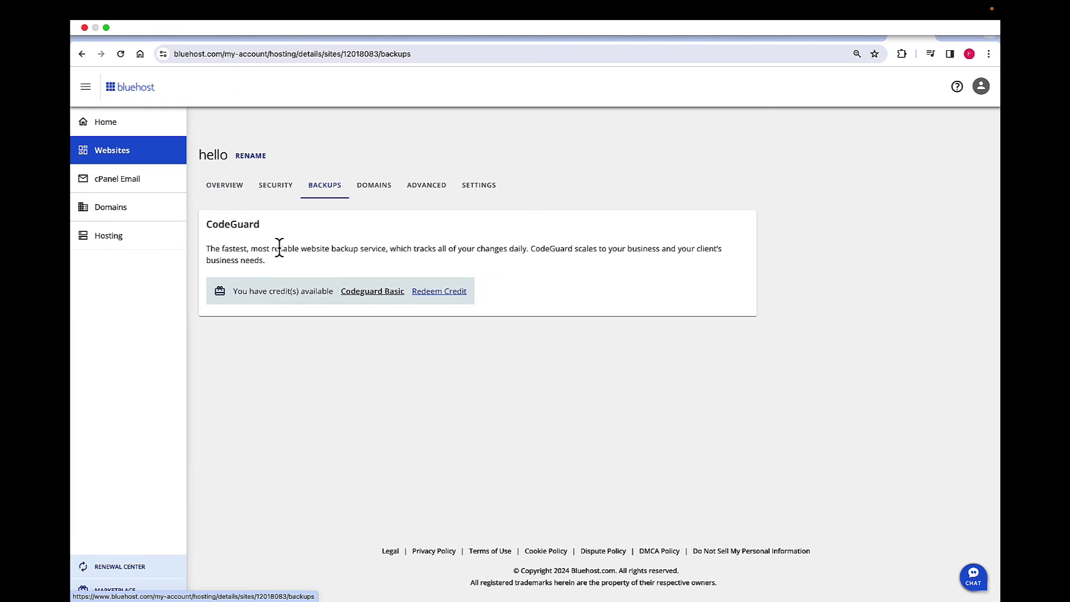